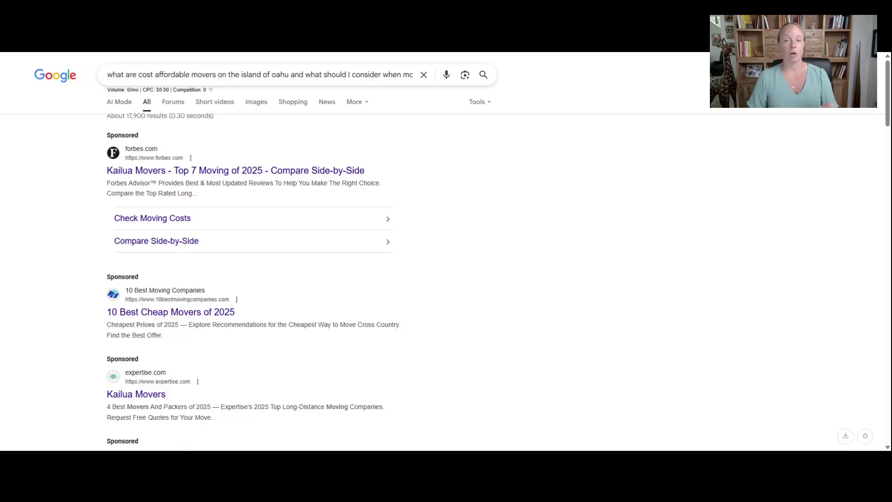
{"action": "left_click", "coordinate": [147, 75]}
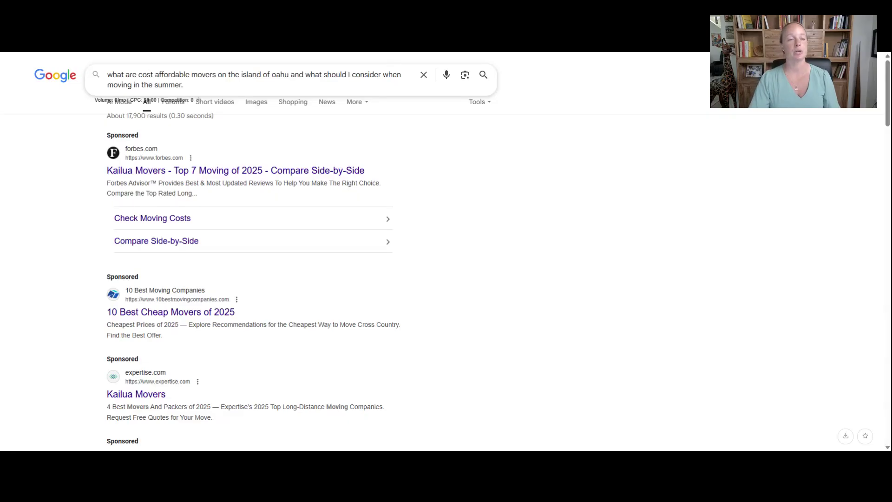
{"action": "left_click_drag", "start_coordinate": [184, 85], "coordinate": [103, 83]}
{"action": "left_click", "coordinate": [665, 181]}
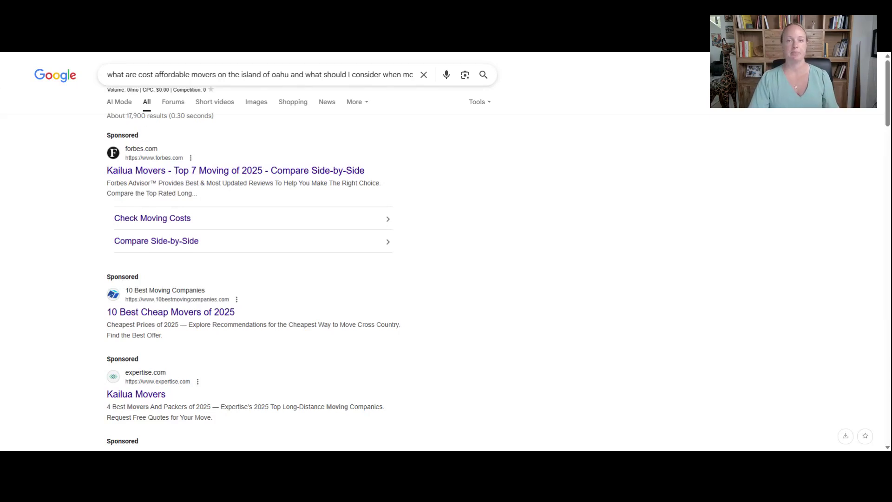
Step: Scroll through Google's AI Overview and organic listings for the Oahu movers search
{"action": "scroll", "coordinate": [446, 250], "scroll_direction": "down", "scroll_amount": 6}
{"action": "scroll", "coordinate": [243, 255], "scroll_direction": "down", "scroll_amount": 10}
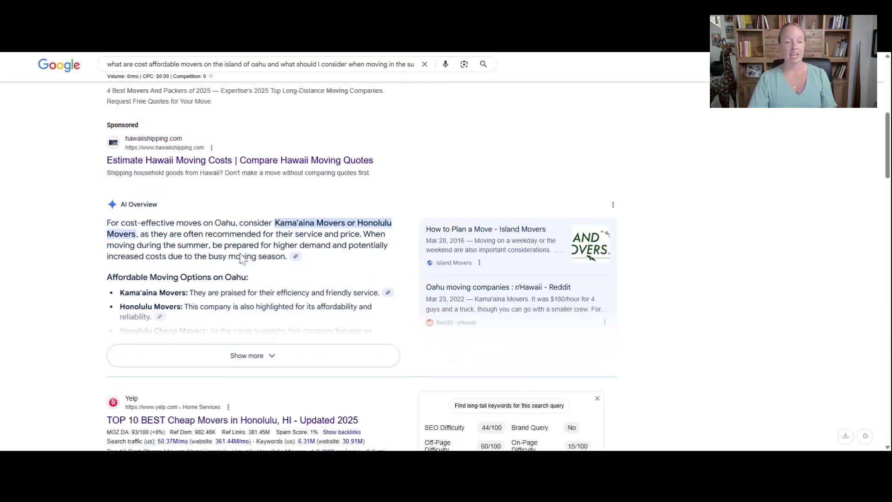
{"action": "scroll", "coordinate": [257, 260], "scroll_direction": "down", "scroll_amount": 1}
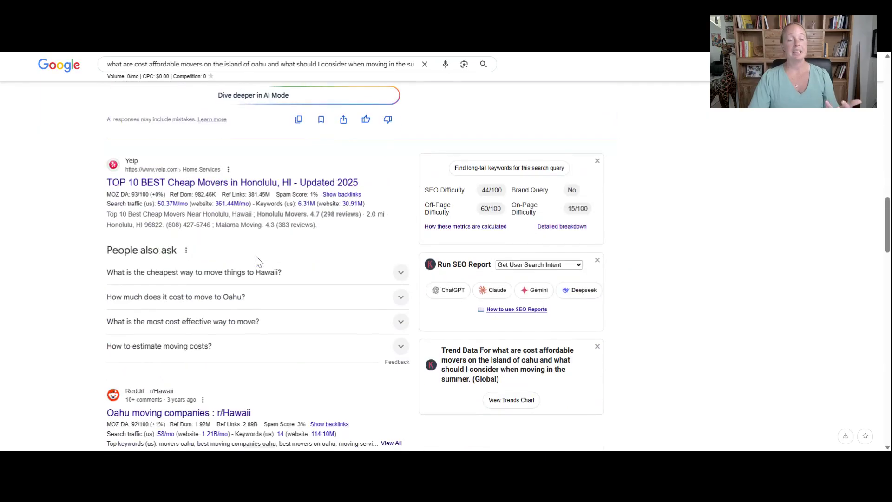
{"action": "scroll", "coordinate": [244, 210], "scroll_direction": "down", "scroll_amount": 4}
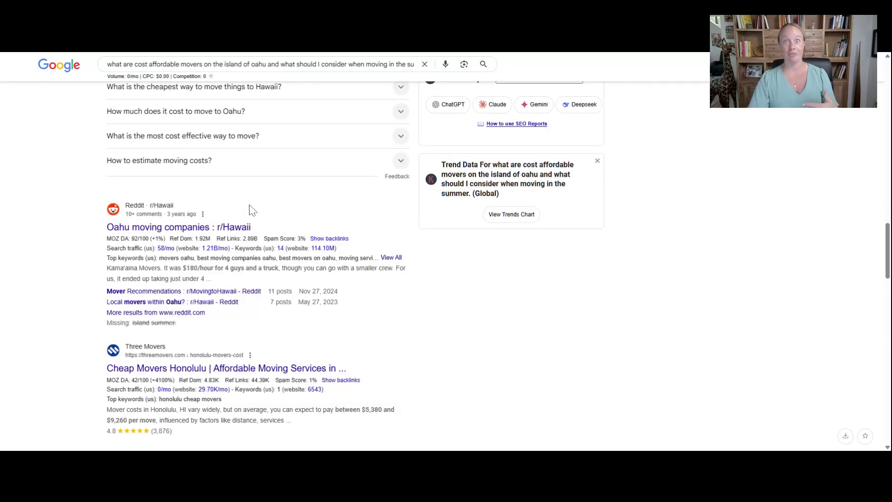
{"action": "scroll", "coordinate": [267, 226], "scroll_direction": "down", "scroll_amount": 4}
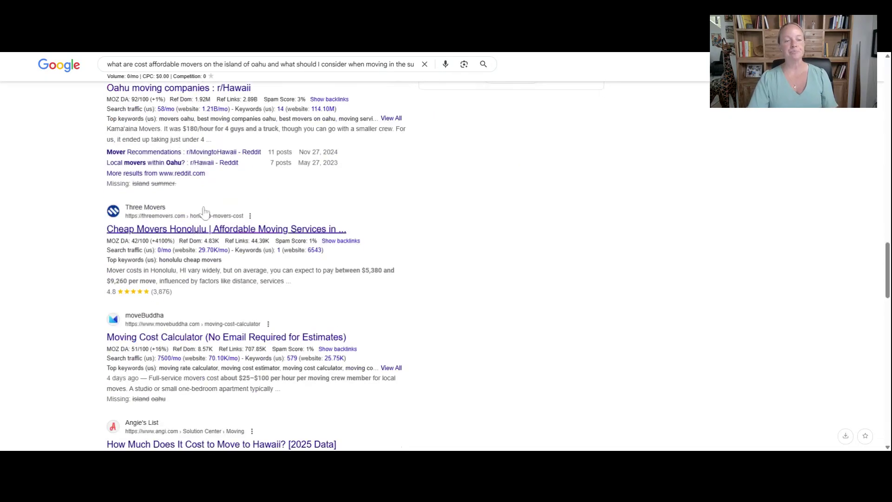
{"action": "mouse_move", "coordinate": [246, 194]}
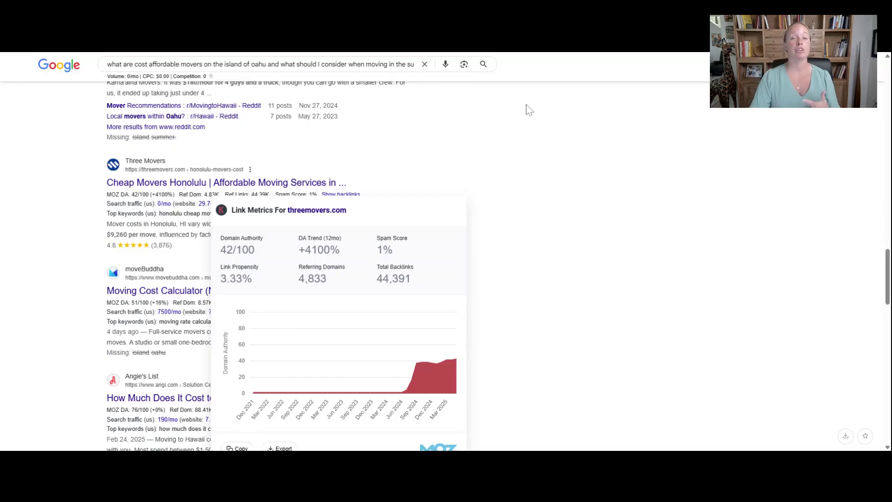
{"action": "scroll", "coordinate": [601, 216], "scroll_direction": "down", "scroll_amount": 1}
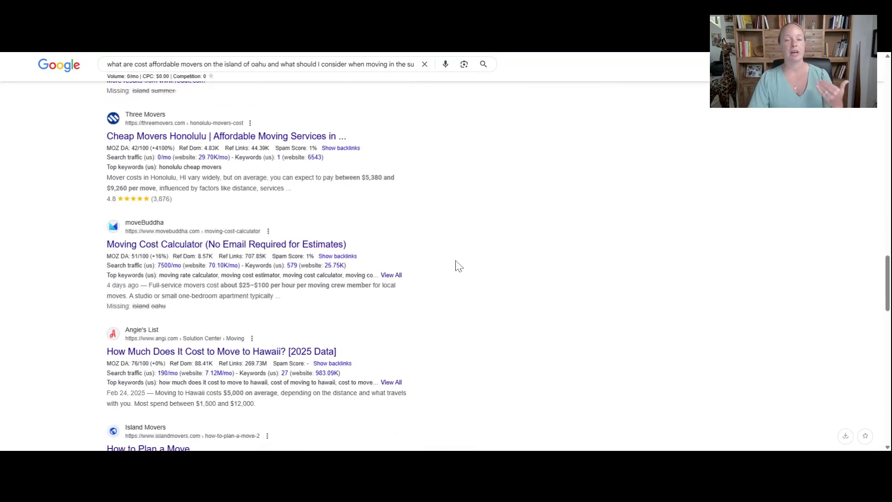
{"action": "scroll", "coordinate": [470, 265], "scroll_direction": "down", "scroll_amount": 10}
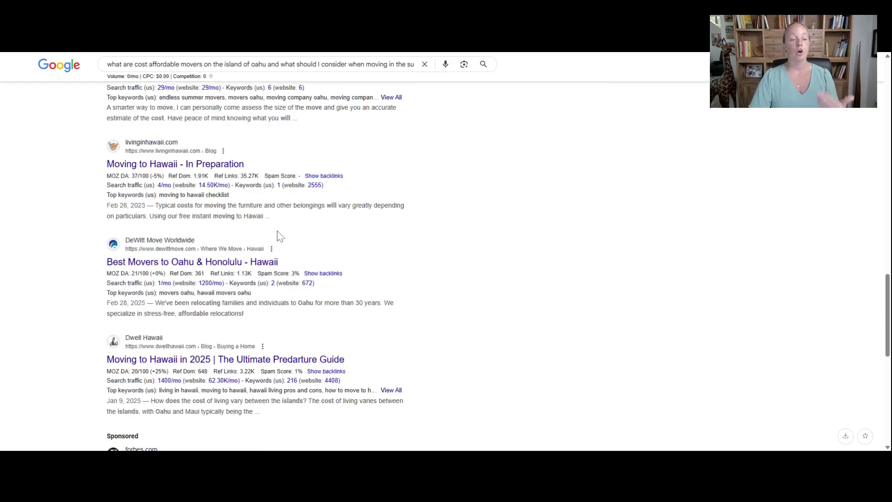
{"action": "scroll", "coordinate": [279, 234], "scroll_direction": "down", "scroll_amount": 2}
{"action": "scroll", "coordinate": [287, 237], "scroll_direction": "down", "scroll_amount": 3}
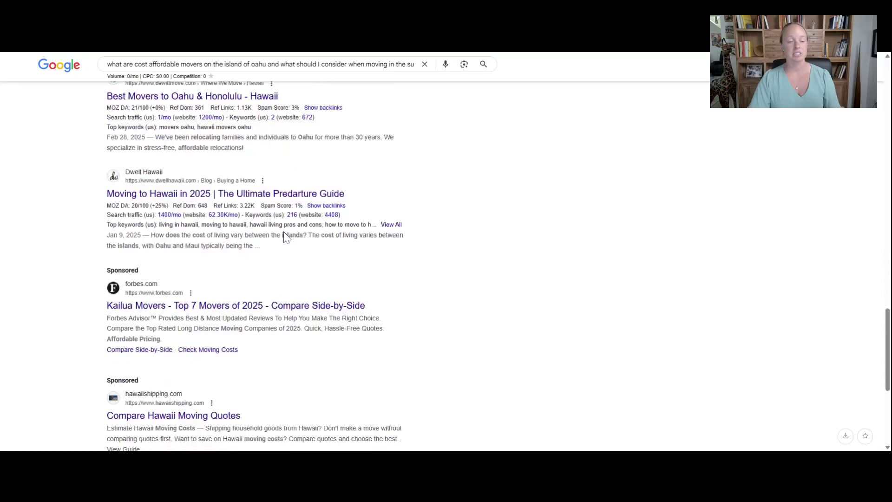
{"action": "scroll", "coordinate": [284, 236], "scroll_direction": "up", "scroll_amount": 3}
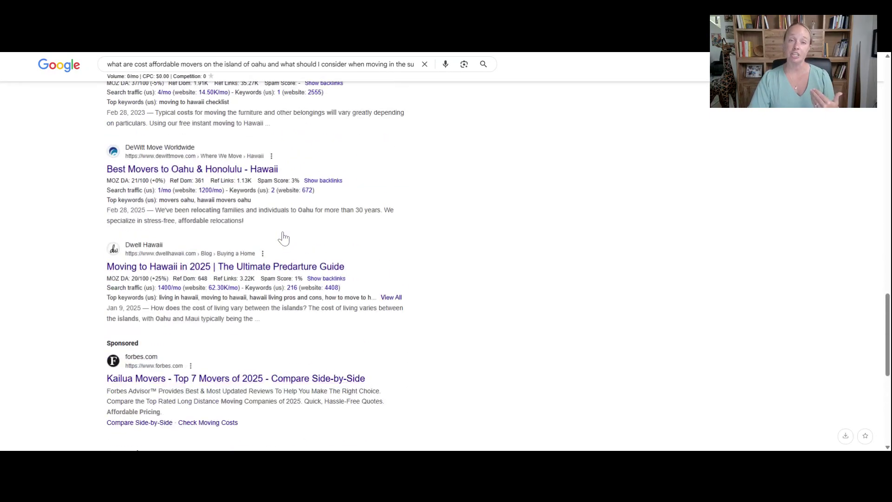
{"action": "scroll", "coordinate": [287, 237], "scroll_direction": "up", "scroll_amount": 4}
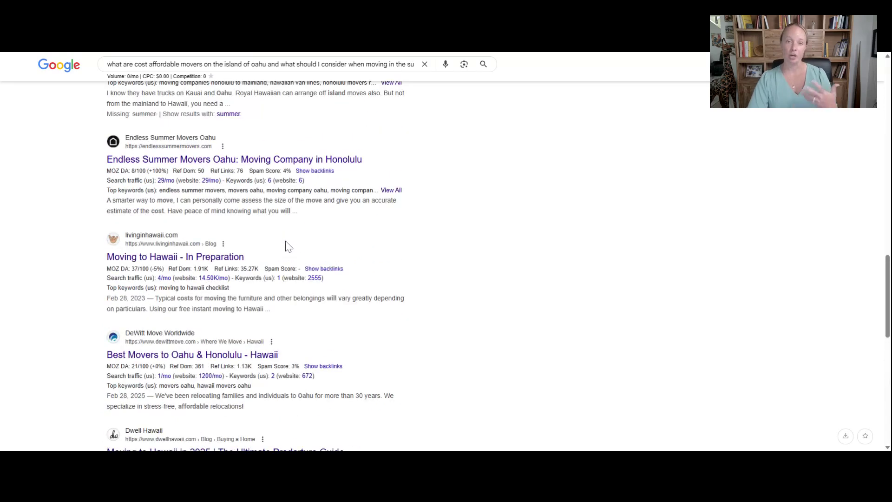
{"action": "scroll", "coordinate": [300, 267], "scroll_direction": "up", "scroll_amount": 4}
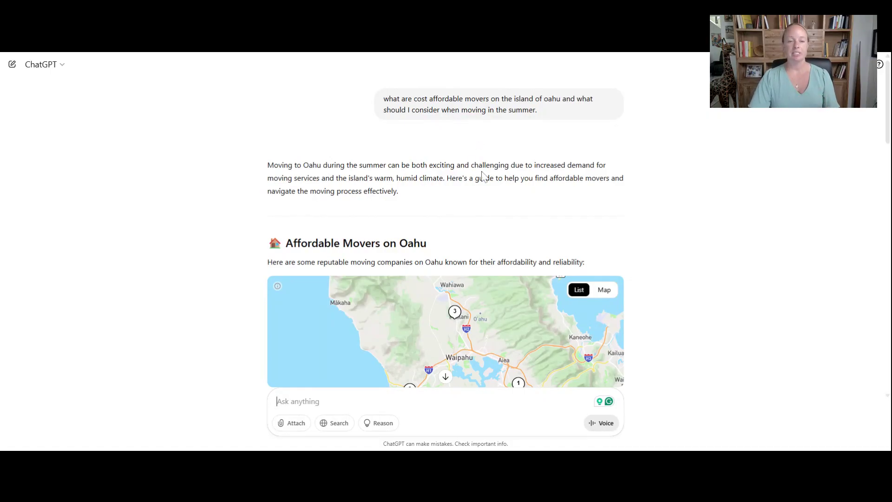
{"action": "scroll", "coordinate": [482, 176], "scroll_direction": "down", "scroll_amount": 4}
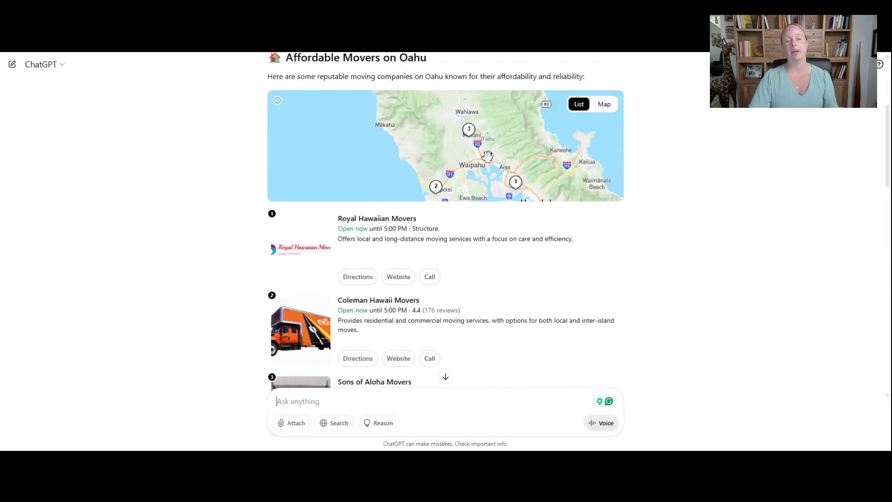
{"action": "scroll", "coordinate": [508, 297], "scroll_direction": "down", "scroll_amount": 5}
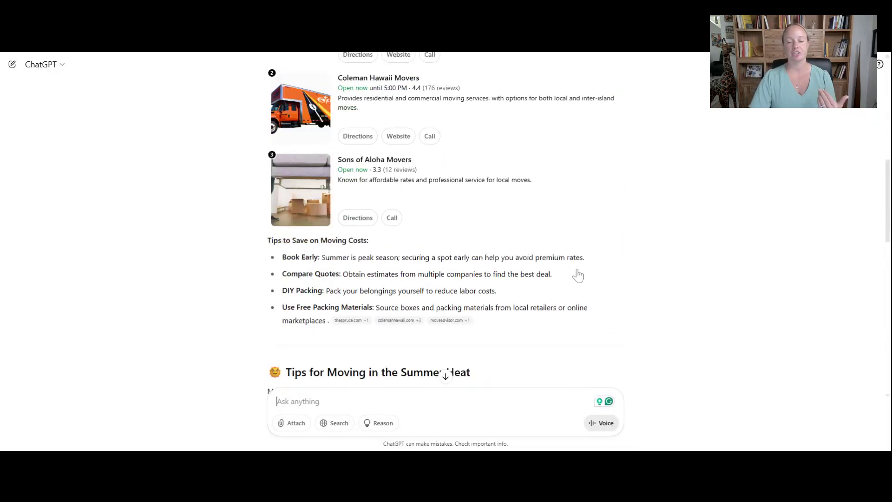
{"action": "scroll", "coordinate": [425, 267], "scroll_direction": "up", "scroll_amount": 4}
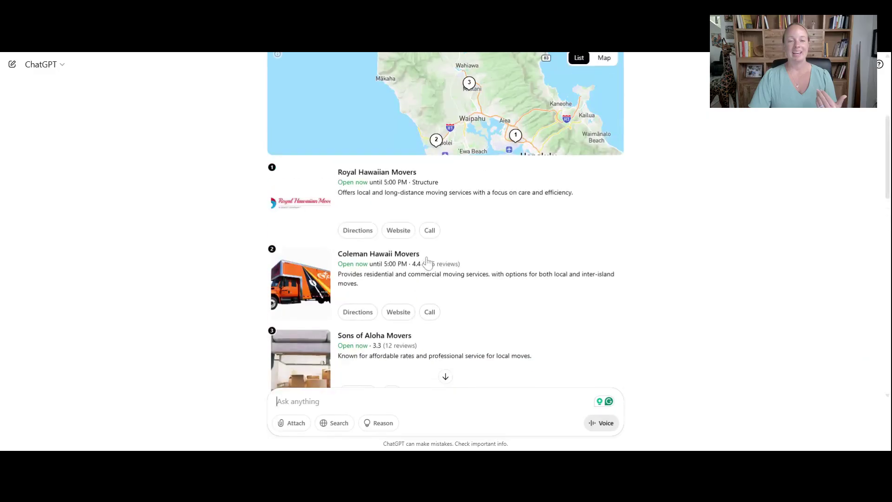
{"action": "scroll", "coordinate": [427, 261], "scroll_direction": "up", "scroll_amount": 5}
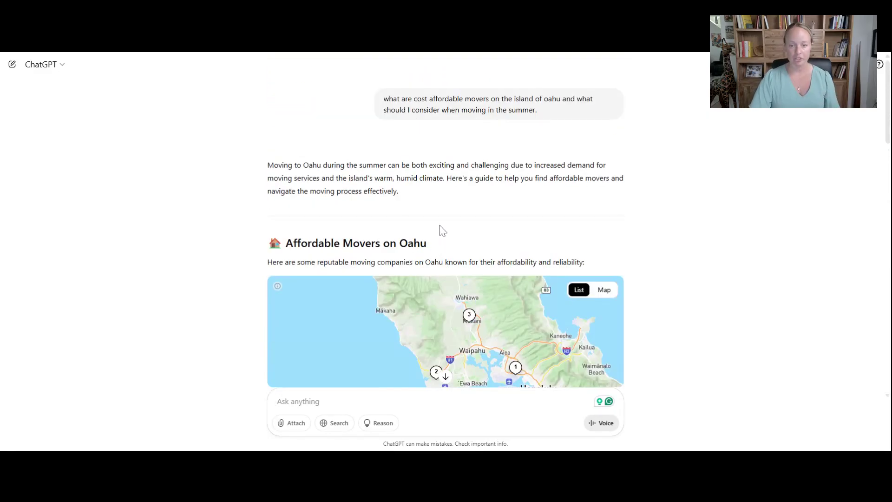
{"action": "scroll", "coordinate": [442, 230], "scroll_direction": "down", "scroll_amount": 5}
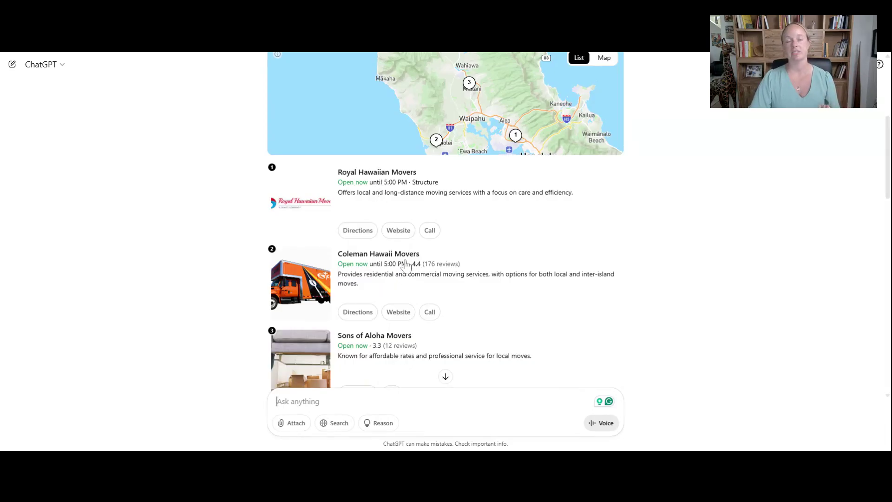
{"action": "scroll", "coordinate": [409, 259], "scroll_direction": "down", "scroll_amount": 1}
{"action": "scroll", "coordinate": [409, 259], "scroll_direction": "down", "scroll_amount": 6}
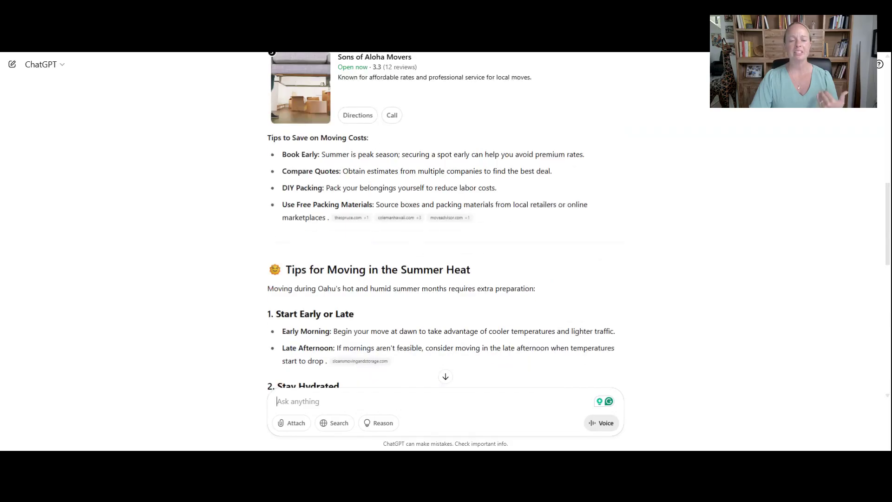
{"action": "scroll", "coordinate": [384, 240], "scroll_direction": "down", "scroll_amount": 7}
{"action": "scroll", "coordinate": [383, 240], "scroll_direction": "up", "scroll_amount": 3}
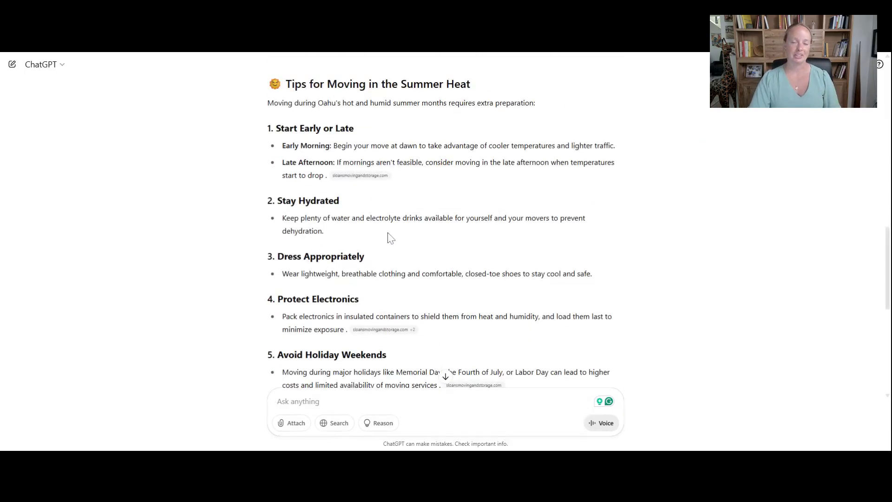
{"action": "scroll", "coordinate": [388, 238], "scroll_direction": "down", "scroll_amount": 3}
{"action": "scroll", "coordinate": [390, 236], "scroll_direction": "down", "scroll_amount": 3}
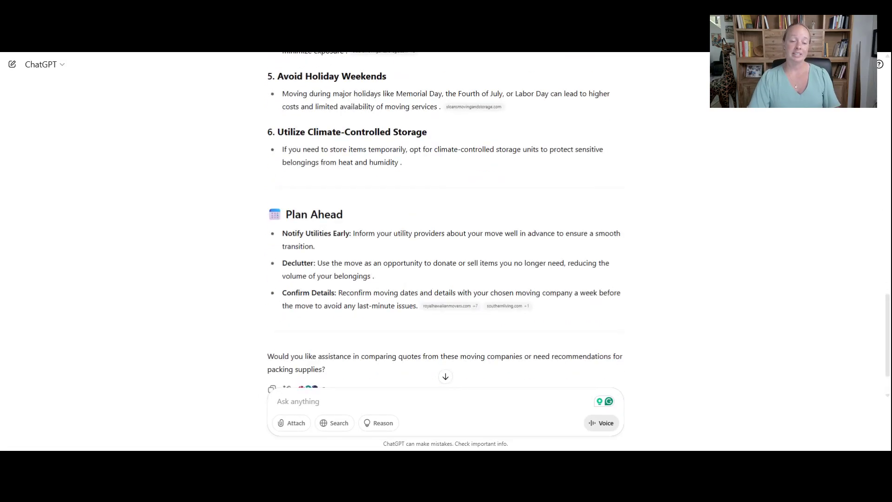
{"action": "scroll", "coordinate": [445, 223], "scroll_direction": "down", "scroll_amount": 1}
Step: Show the Sources tab listing 20 sources, led by Ewa Moving Co. and Kamaaina Movers
{"action": "scroll", "coordinate": [445, 223], "scroll_direction": "up", "scroll_amount": 6}
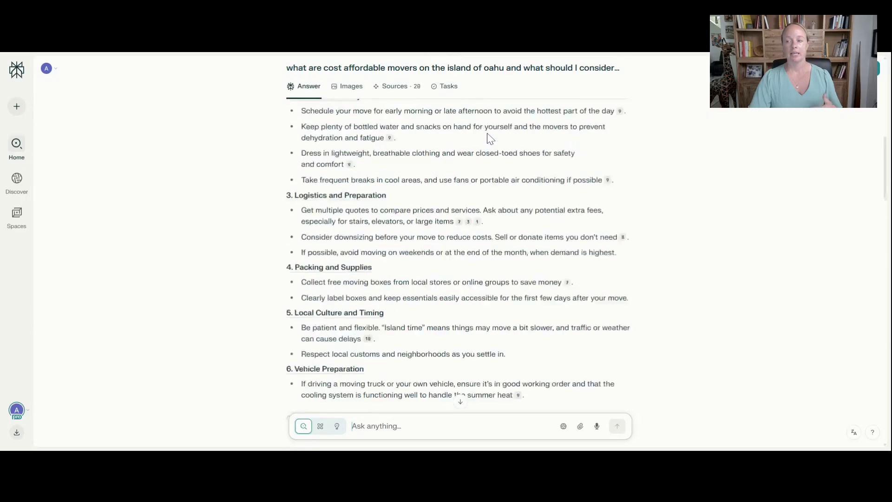
{"action": "scroll", "coordinate": [490, 135], "scroll_direction": "up", "scroll_amount": 10}
{"action": "scroll", "coordinate": [487, 133], "scroll_direction": "up", "scroll_amount": 4}
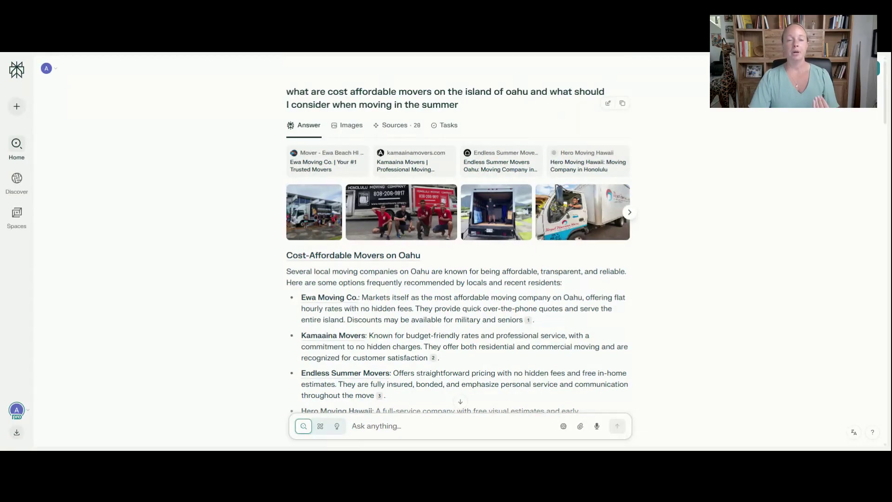
{"action": "left_click", "coordinate": [402, 129]}
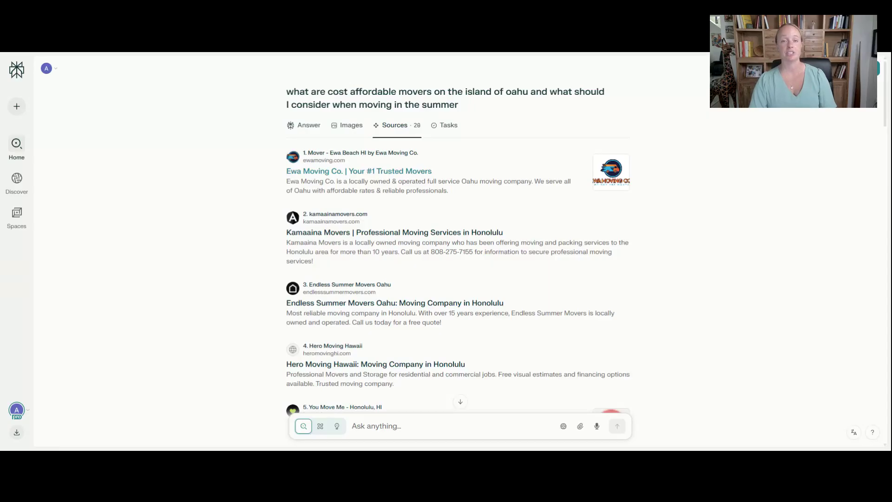
Step: Return to the Answer tab and preview the source cards for citations 1 and 2
{"action": "left_click", "coordinate": [304, 128]}
{"action": "scroll", "coordinate": [365, 157], "scroll_direction": "down", "scroll_amount": 2}
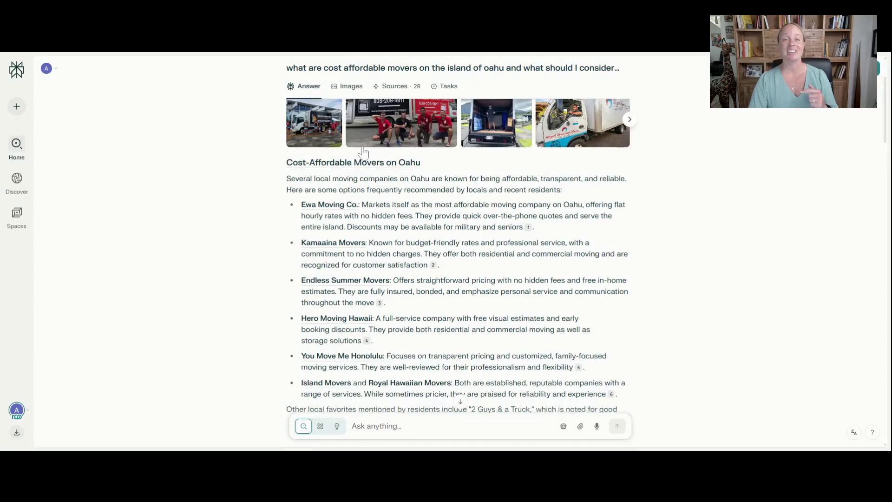
{"action": "scroll", "coordinate": [364, 149], "scroll_direction": "down", "scroll_amount": 1}
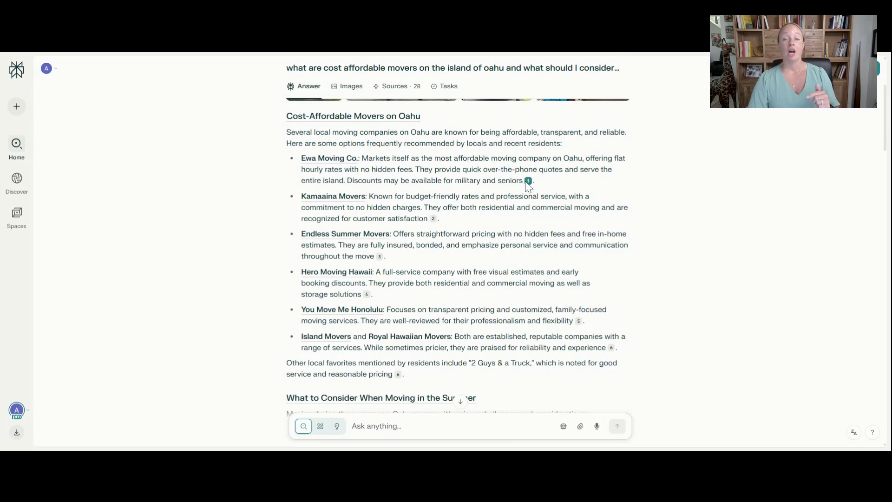
{"action": "mouse_move", "coordinate": [527, 184]}
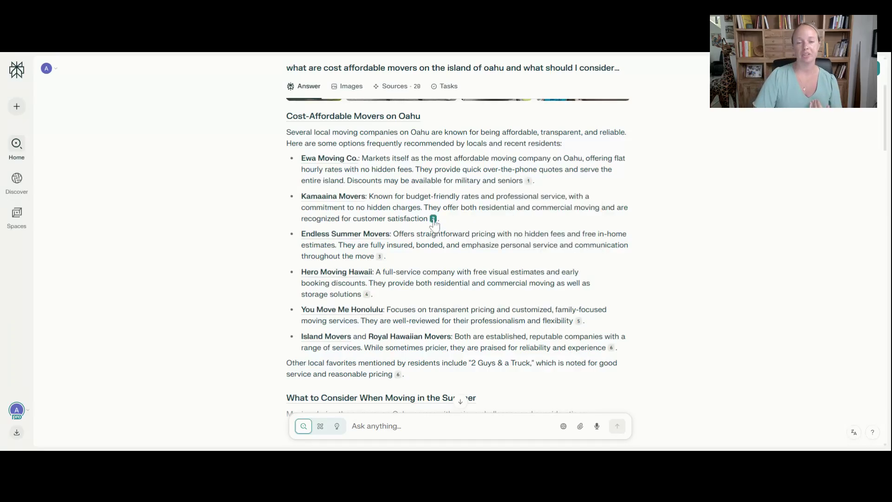
{"action": "mouse_move", "coordinate": [433, 219]}
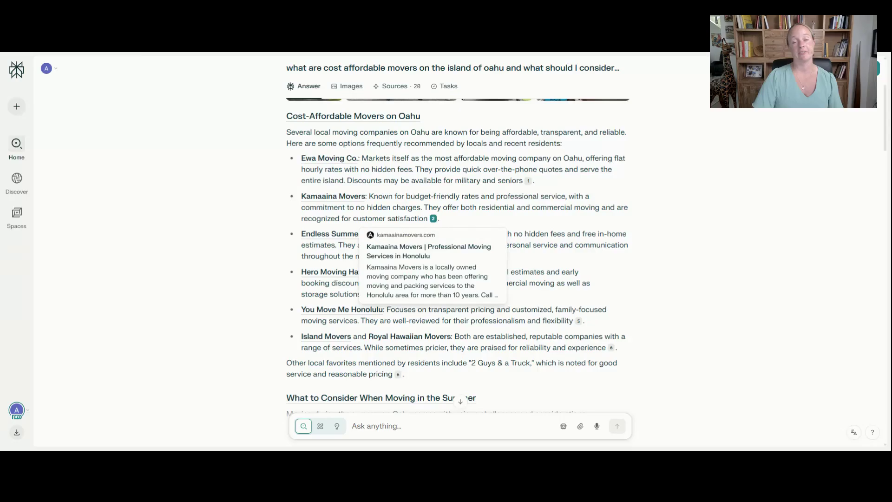
{"action": "scroll", "coordinate": [458, 255], "scroll_direction": "down", "scroll_amount": 10}
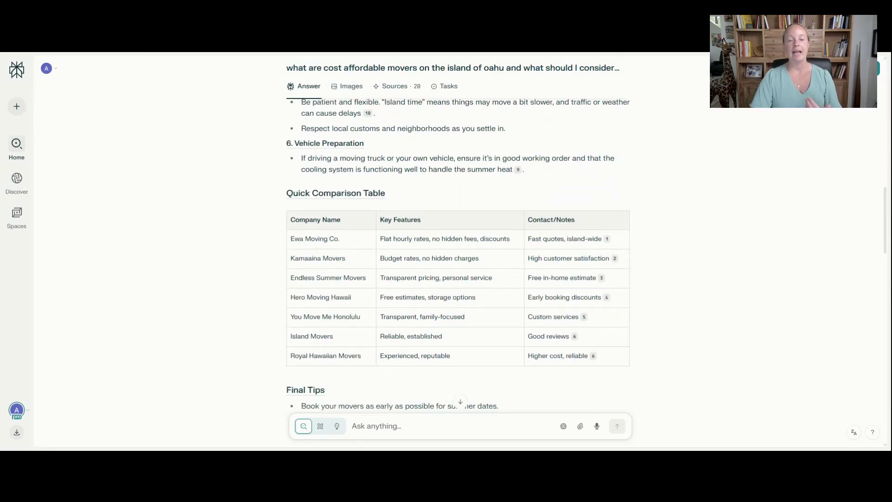
Step: Scroll past the Quick Comparison Table and Final Tips to the peak-season follow-up answer
{"action": "scroll", "coordinate": [464, 186], "scroll_direction": "down", "scroll_amount": 1}
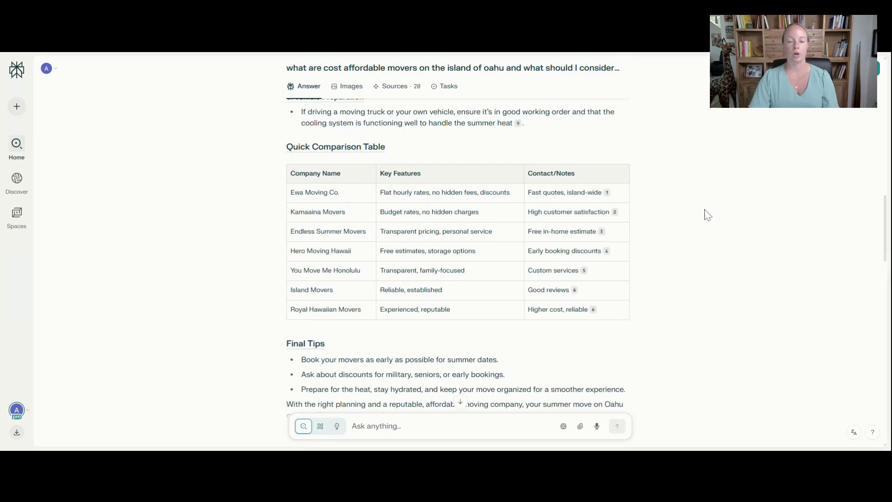
{"action": "scroll", "coordinate": [706, 212], "scroll_direction": "down", "scroll_amount": 3}
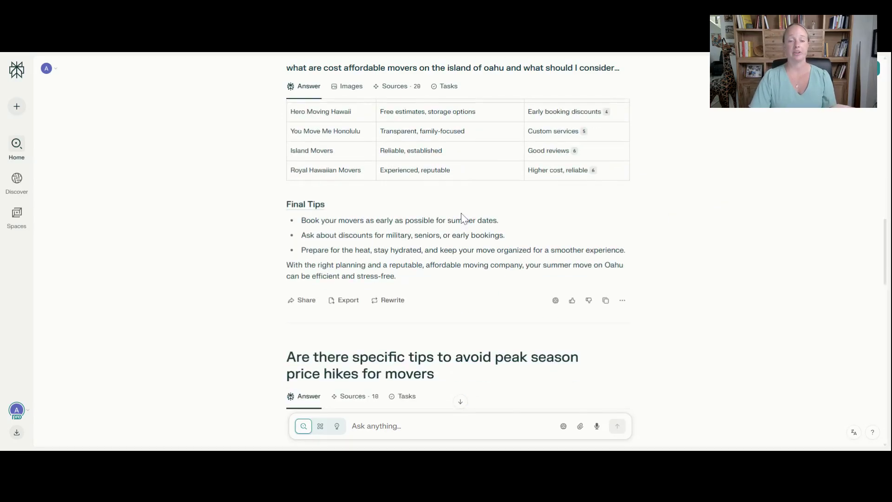
{"action": "scroll", "coordinate": [739, 228], "scroll_direction": "down", "scroll_amount": 10}
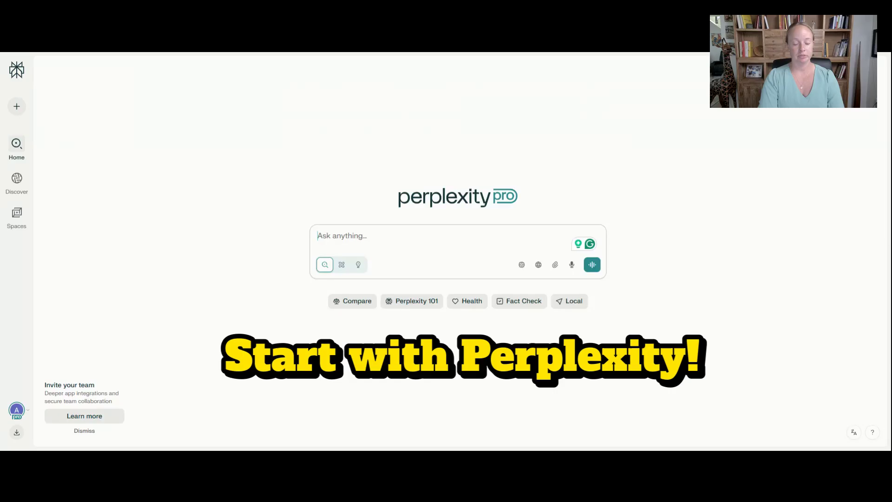
Step: Type the childcare question on nannies, au pairs and centers, accepting the 'opairs' spelling fix
{"action": "type", "text": "i"}
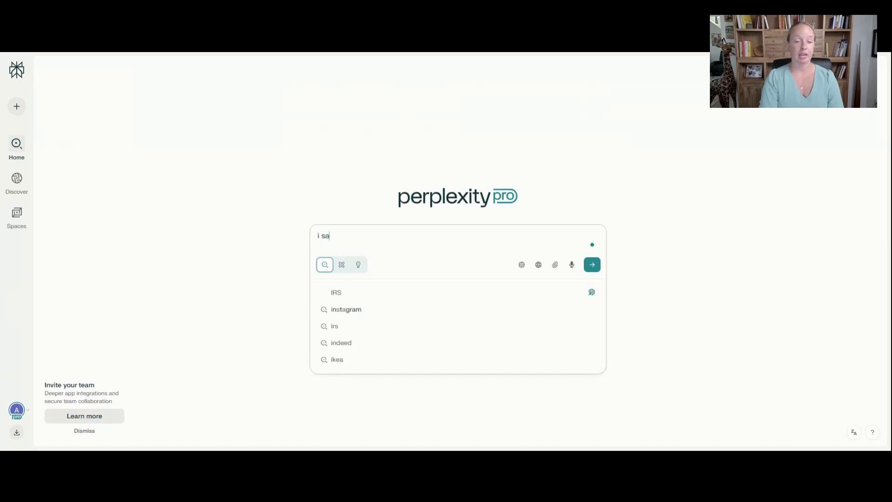
{"action": "type", "text": " am considering the"}
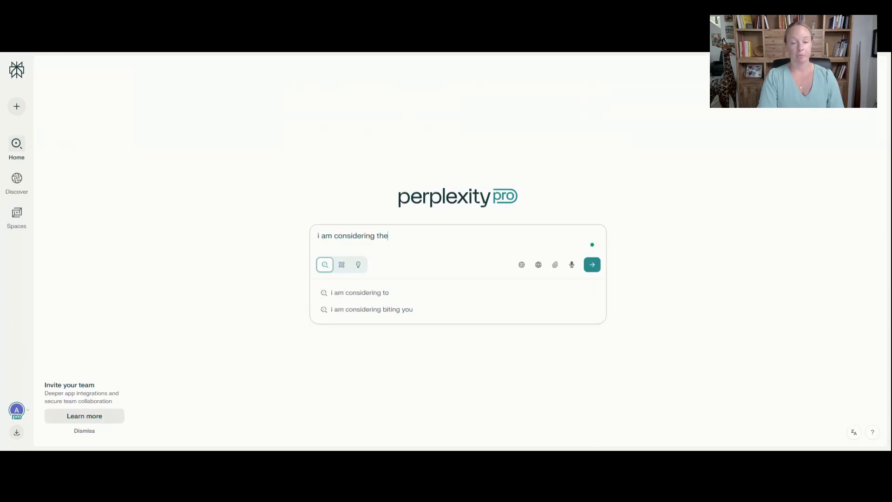
{"action": "type", "text": " pros and cons of c"}
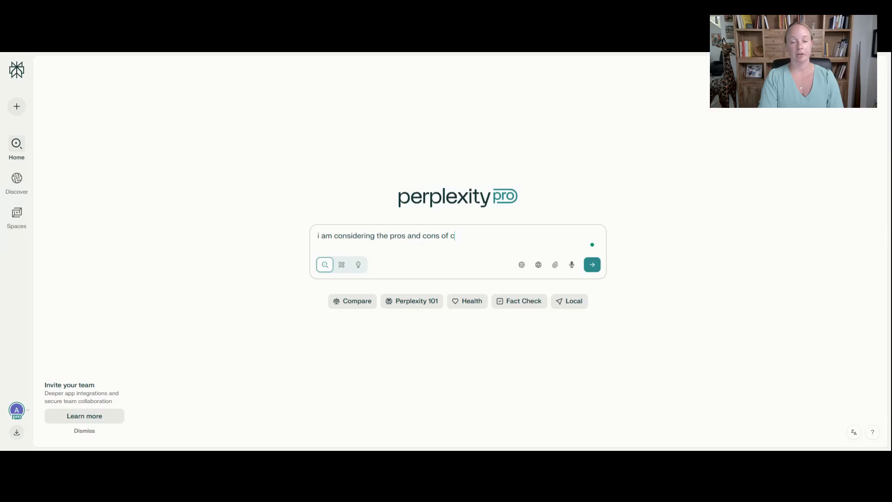
{"action": "type", "text": "hildcare optio"}
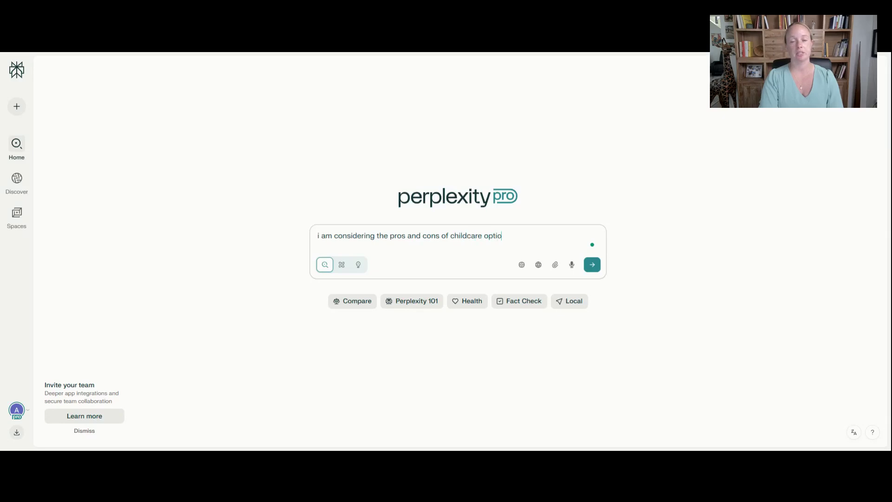
{"action": "type", "text": "ns like nanies,"}
{"action": "key", "text": "BackSpace"}
{"action": "key", "text": "BackSpace"}
{"action": "key", "text": "BackSpace"}
{"action": "type", "text": "nies, "}
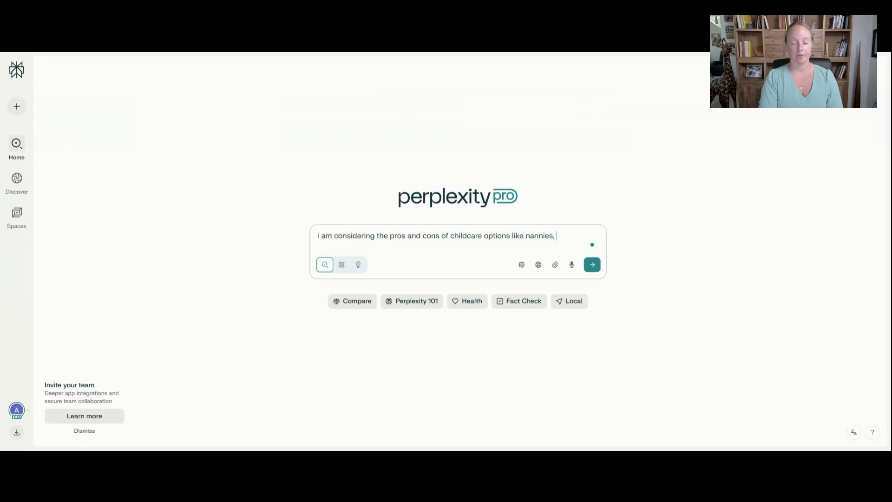
{"action": "type", "text": "opa"}
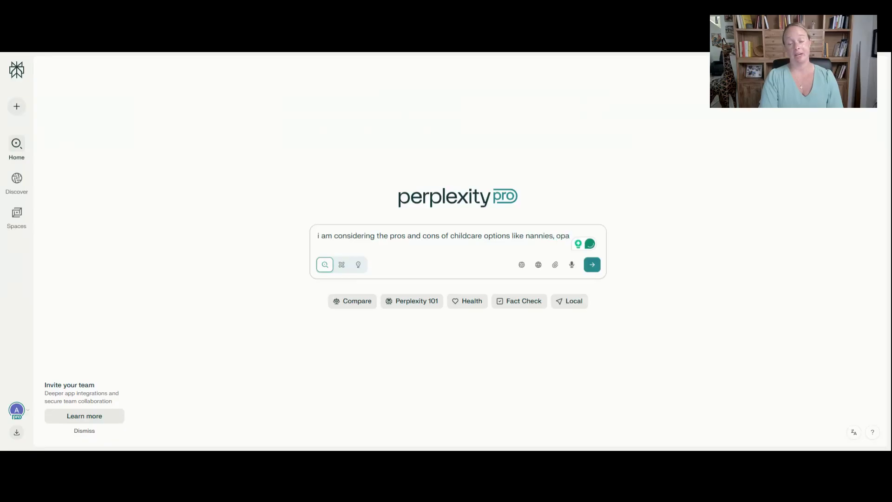
{"action": "type", "text": "irs ch"}
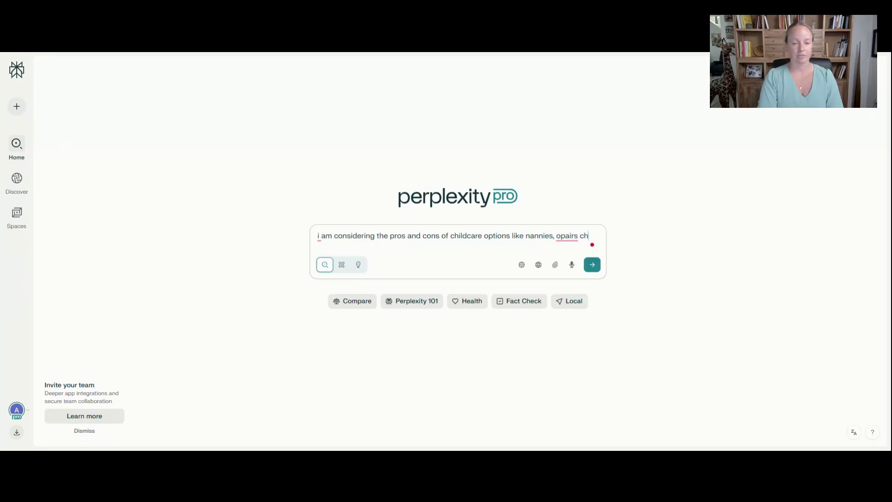
{"action": "type", "text": "ild development centers and other opt"}
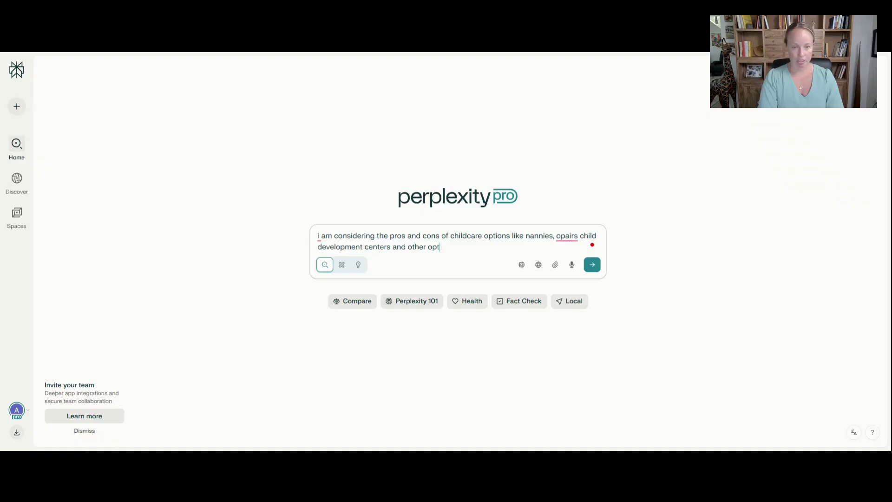
{"action": "type", "text": "ions. i am looking so"}
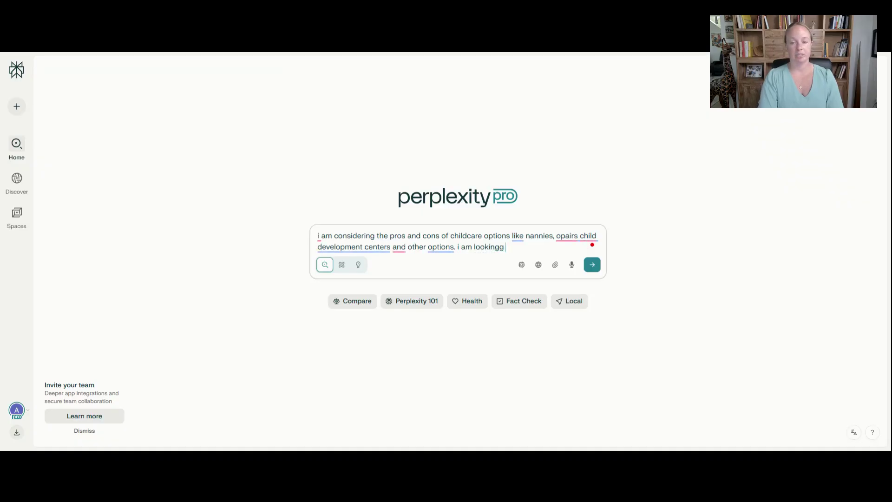
{"action": "type", "text": "ecifically for r"}
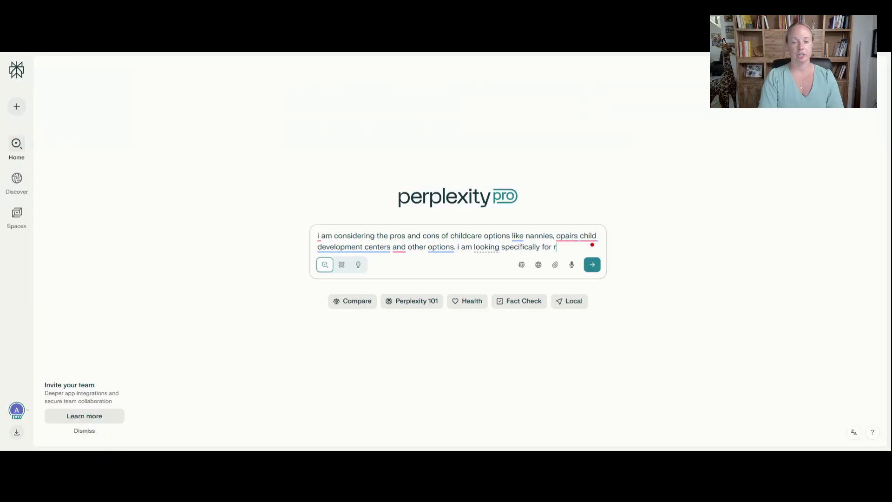
{"action": "type", "text": "esearch that "}
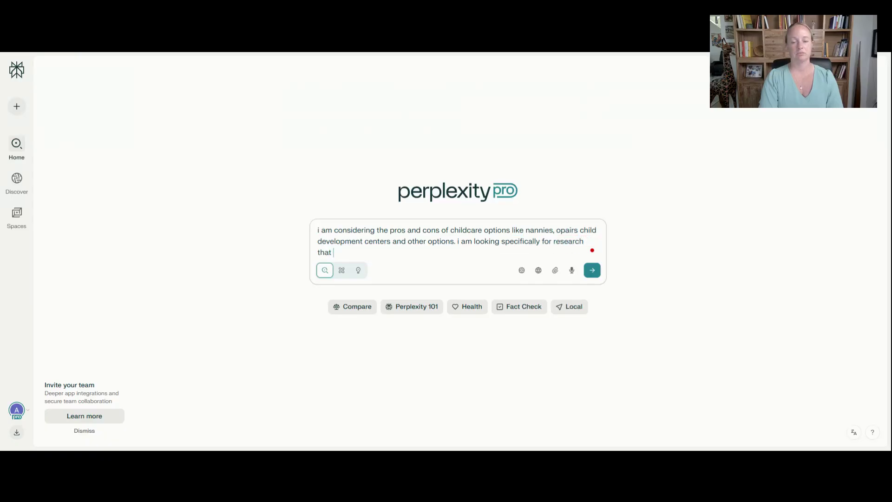
{"action": "type", "text": "talks about child development."}
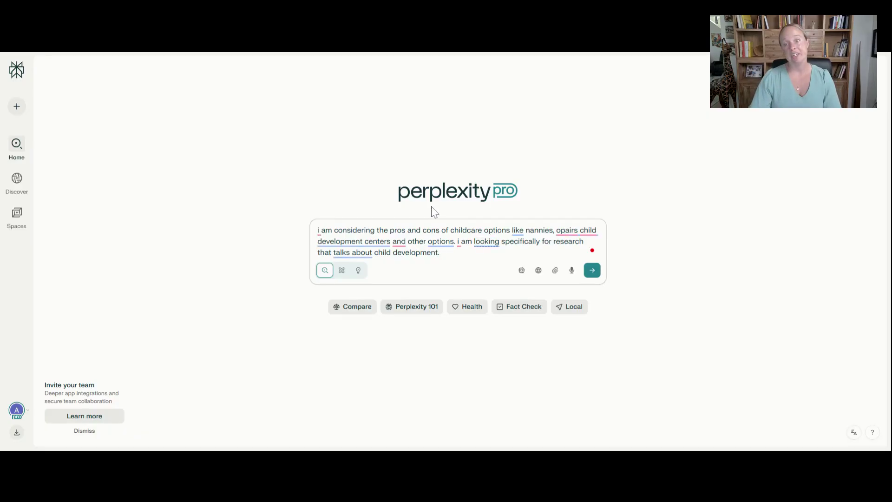
{"action": "mouse_move", "coordinate": [576, 230]}
{"action": "left_click", "coordinate": [564, 254]}
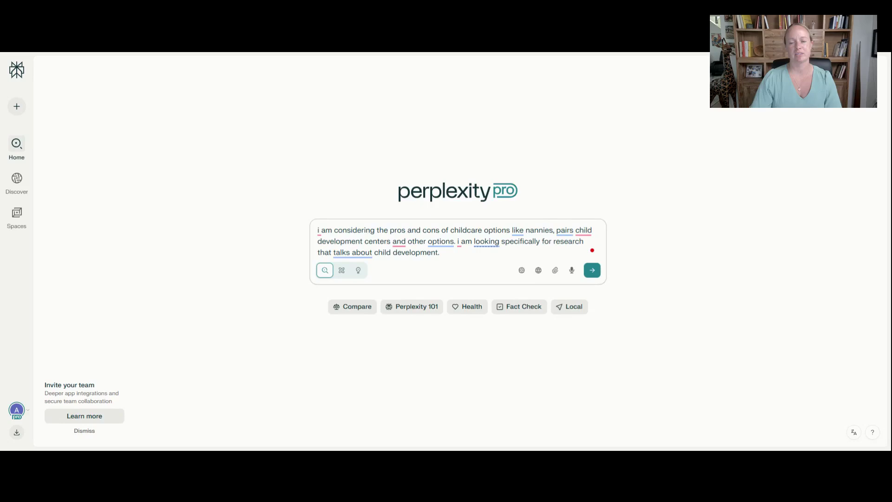
Step: Submit the childcare question and scroll through its 10 cited sources
{"action": "key", "text": "ctrl+z"}
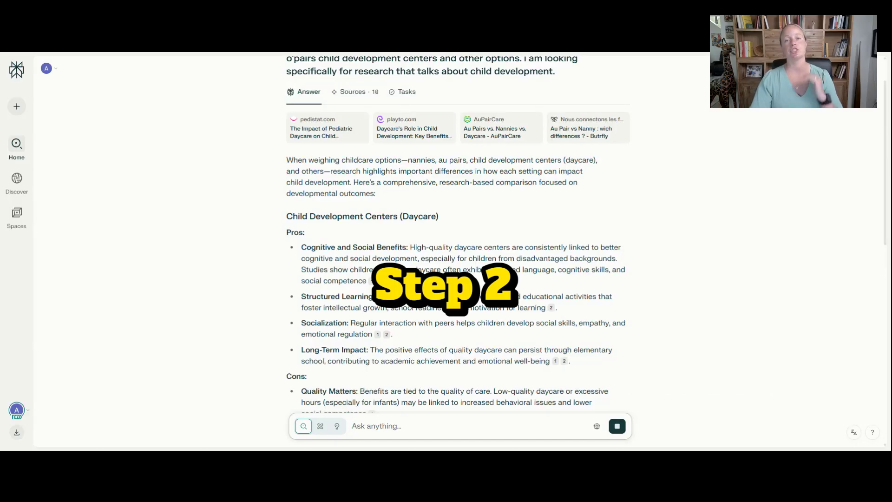
{"action": "scroll", "coordinate": [360, 90], "scroll_direction": "down", "scroll_amount": 1}
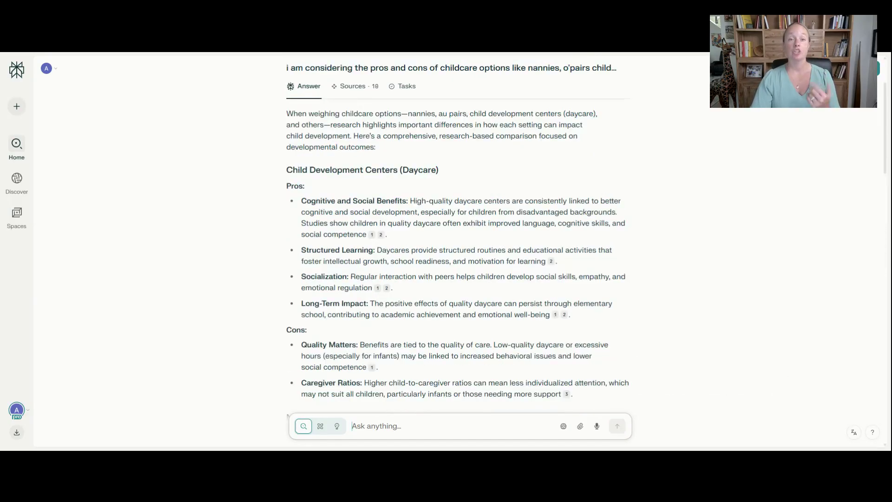
{"action": "left_click", "coordinate": [360, 89]}
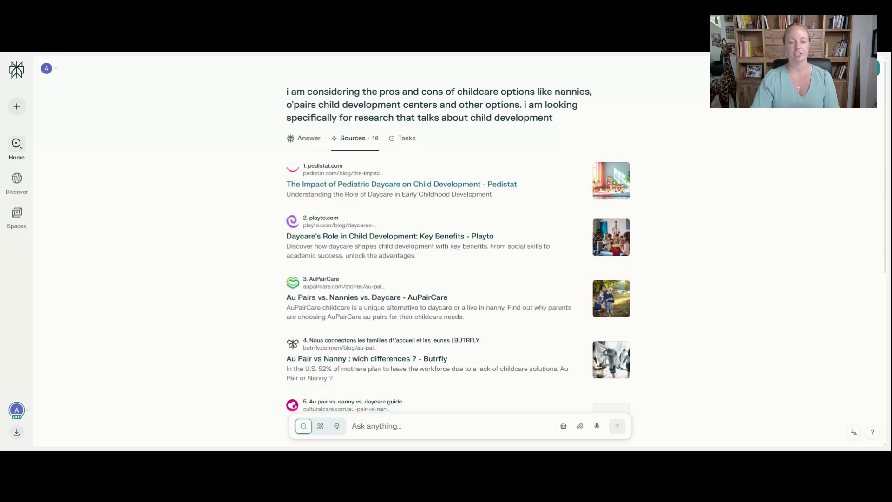
{"action": "scroll", "coordinate": [416, 199], "scroll_direction": "down", "scroll_amount": 1}
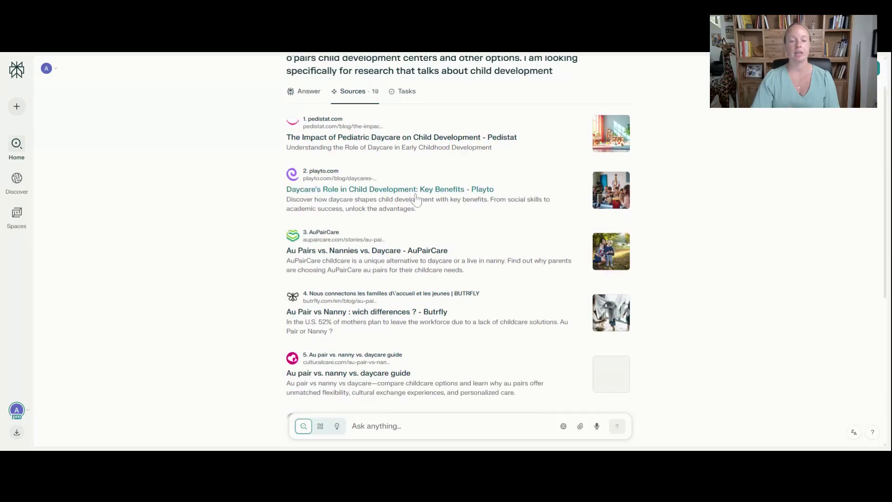
{"action": "scroll", "coordinate": [416, 199], "scroll_direction": "down", "scroll_amount": 2}
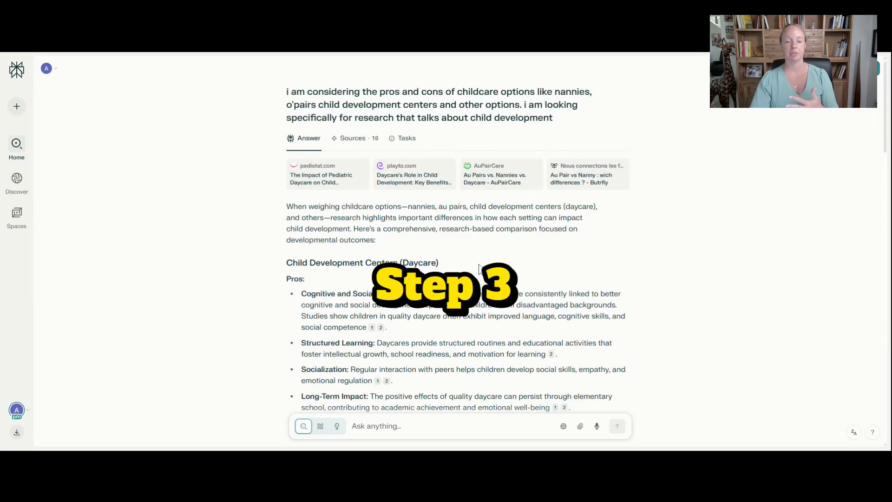
{"action": "scroll", "coordinate": [479, 271], "scroll_direction": "down", "scroll_amount": 6}
{"action": "scroll", "coordinate": [479, 265], "scroll_direction": "down", "scroll_amount": 10}
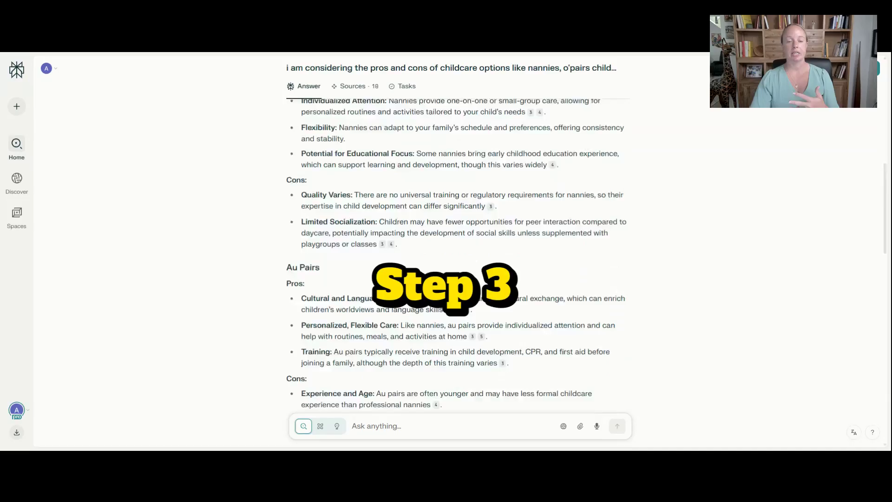
{"action": "scroll", "coordinate": [480, 262], "scroll_direction": "down", "scroll_amount": 8}
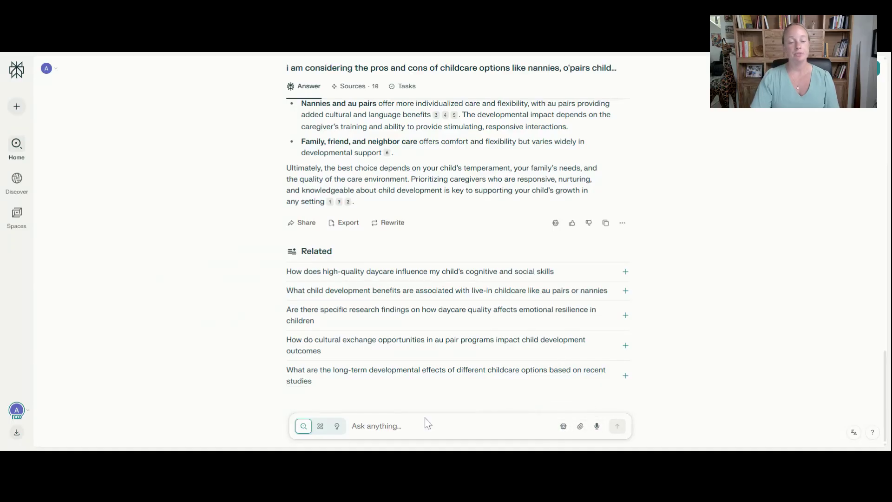
Step: Switch the query box to Research mode for the under-contract home-buying question
{"action": "left_click", "coordinate": [320, 427]}
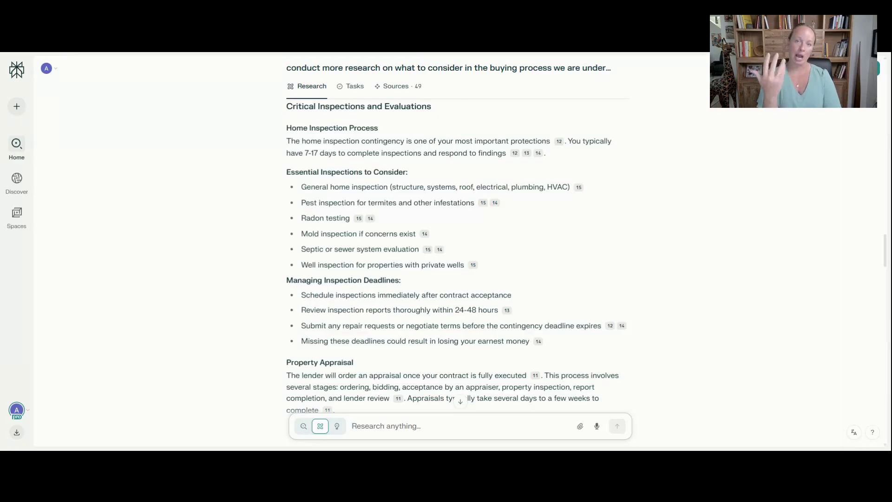
Step: Scroll to the report's end and list the models Sonar, Claude 4.0 Sonnet and GPT-4.1
{"action": "scroll", "coordinate": [337, 345], "scroll_direction": "down", "scroll_amount": 15}
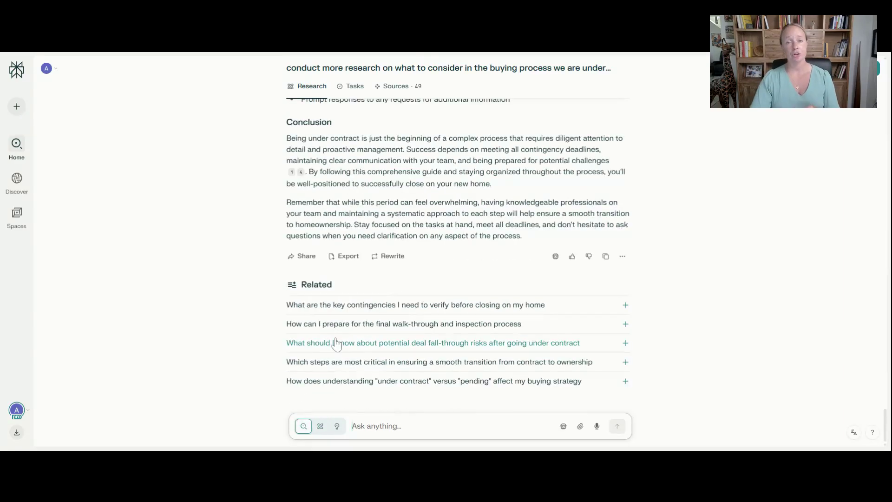
{"action": "left_click", "coordinate": [564, 426]}
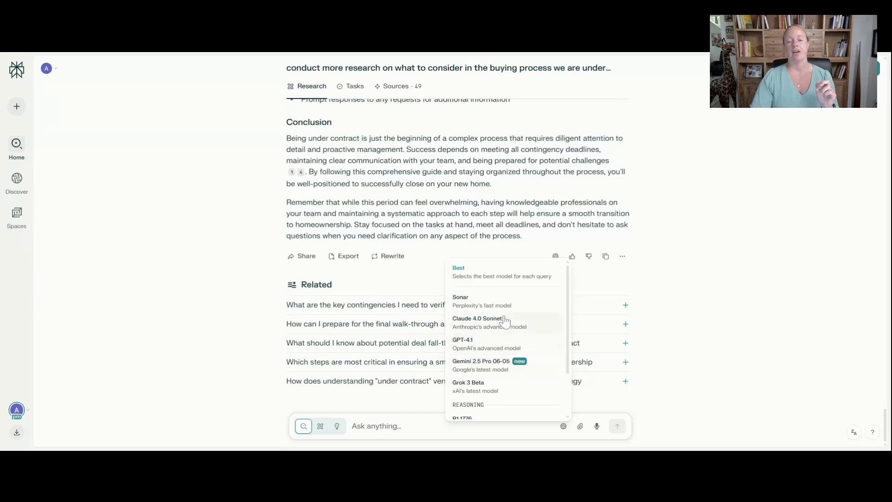
Step: Scroll down the list of available AI models
{"action": "scroll", "coordinate": [509, 321], "scroll_direction": "down", "scroll_amount": 3}
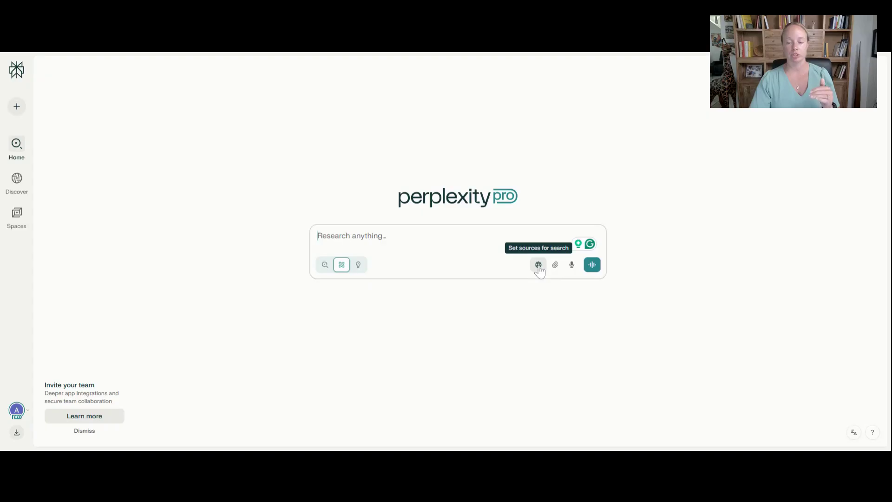
Step: Turn on Academic, Social and Finance sources alongside Web for the search
{"action": "left_click", "coordinate": [539, 265]}
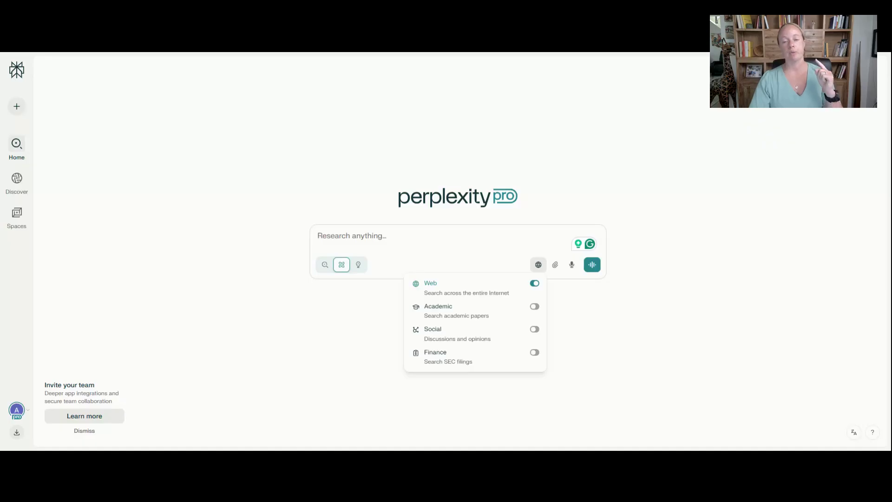
{"action": "left_click", "coordinate": [535, 308]}
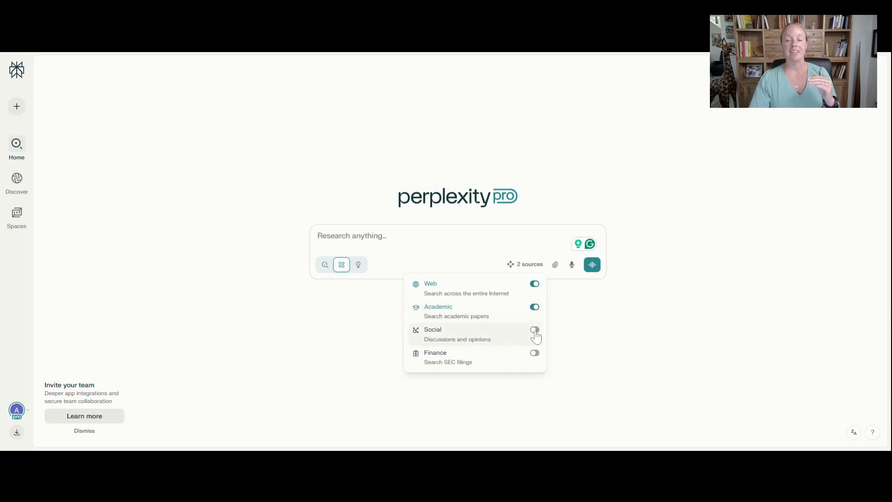
{"action": "left_click", "coordinate": [535, 330]}
{"action": "left_click", "coordinate": [534, 355]}
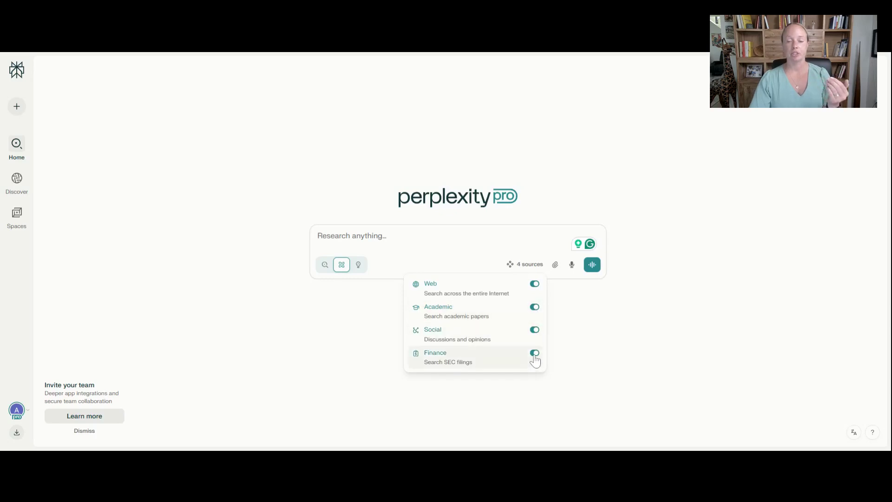
{"action": "left_click", "coordinate": [353, 236]}
Step: Paste and submit the prepared question about affordable Oahu movers and summer moving considerations
{"action": "type", "text": "what are cost affordable movers on the island of oahu and what should I consider when moving in the summer."}
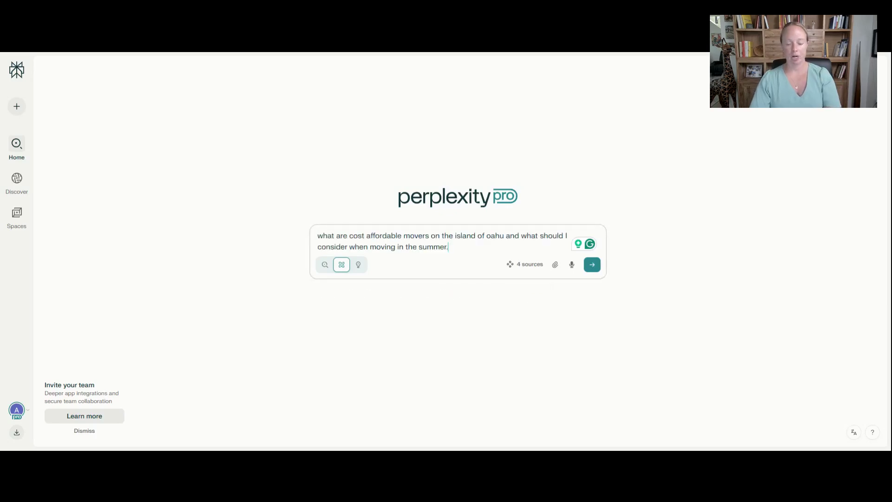
{"action": "key", "text": "Return"}
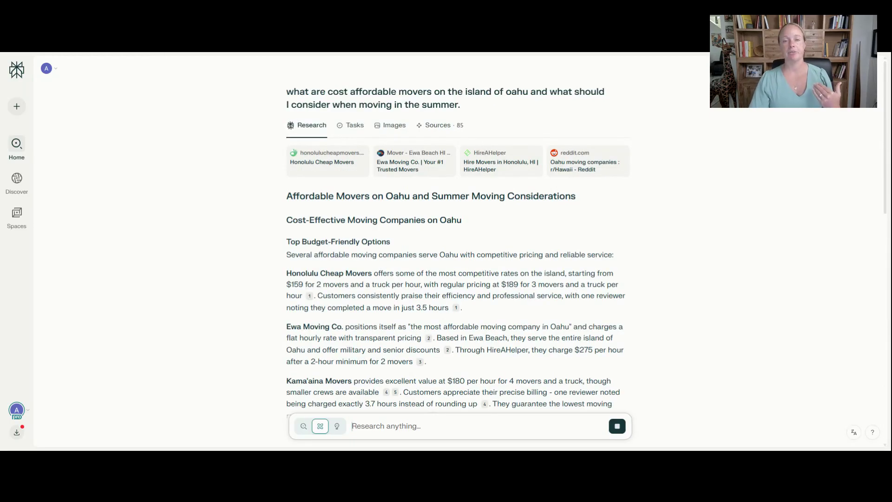
Step: Browse the report's 85 sources down to the reviewed sec.gov Hawaiian Electric filings
{"action": "left_click", "coordinate": [448, 134]}
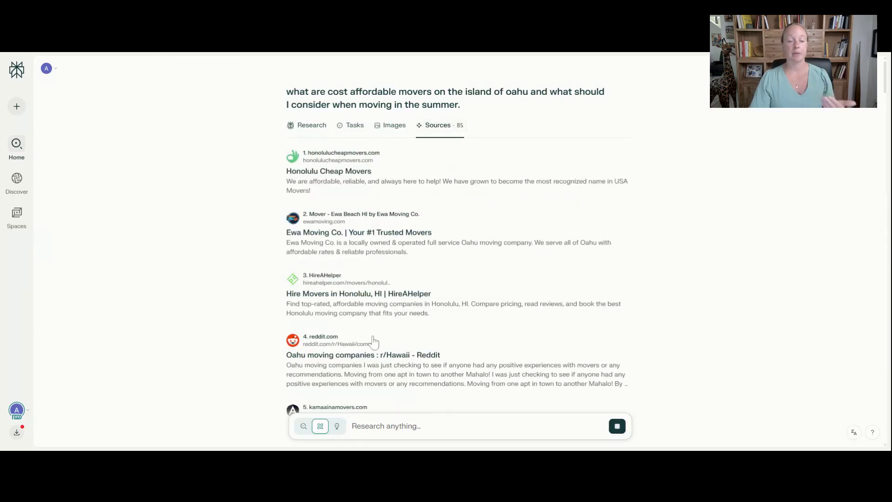
{"action": "scroll", "coordinate": [394, 301], "scroll_direction": "down", "scroll_amount": 5}
{"action": "scroll", "coordinate": [394, 302], "scroll_direction": "down", "scroll_amount": 5}
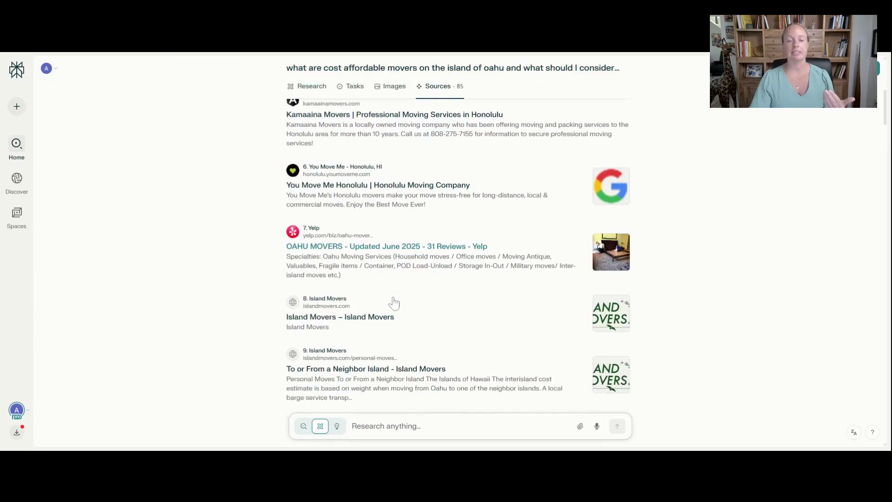
{"action": "scroll", "coordinate": [394, 302], "scroll_direction": "down", "scroll_amount": 8}
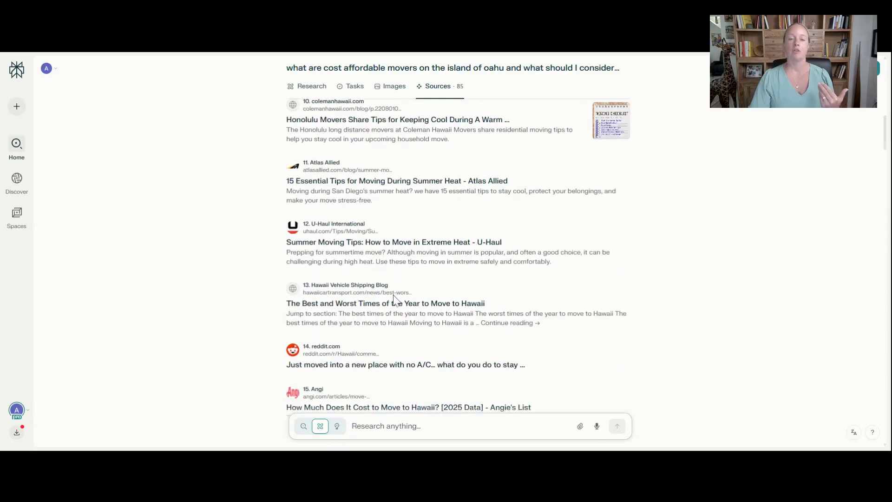
{"action": "scroll", "coordinate": [396, 297], "scroll_direction": "down", "scroll_amount": 3}
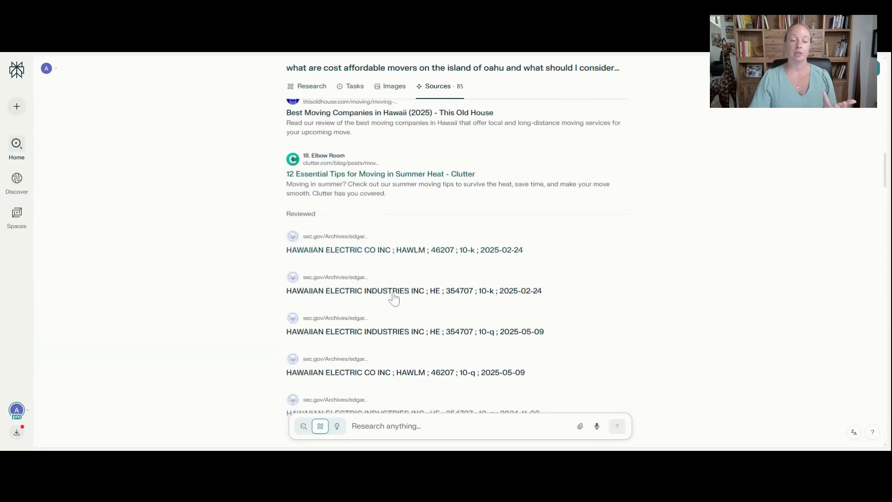